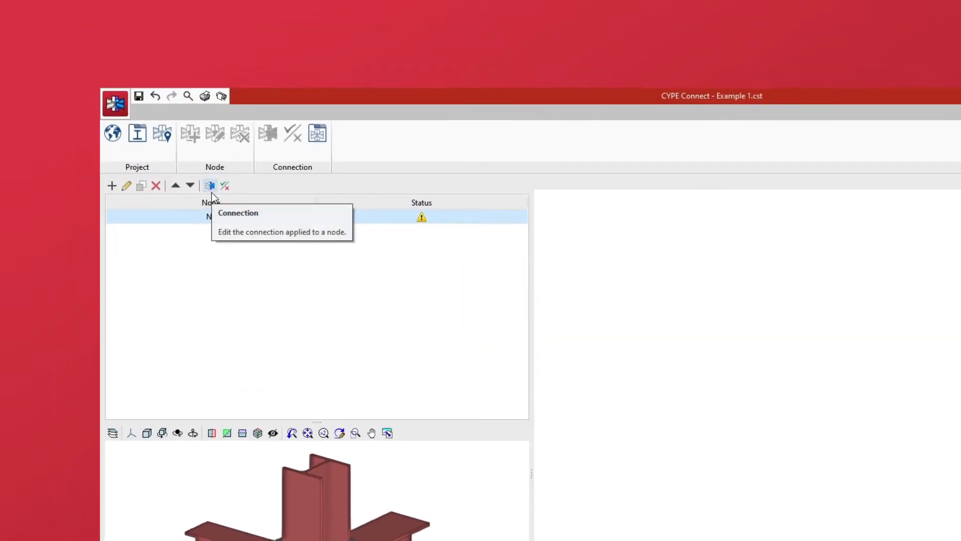
Open the connection editor for node N1 to show its operations and 3D joint
click(210, 187)
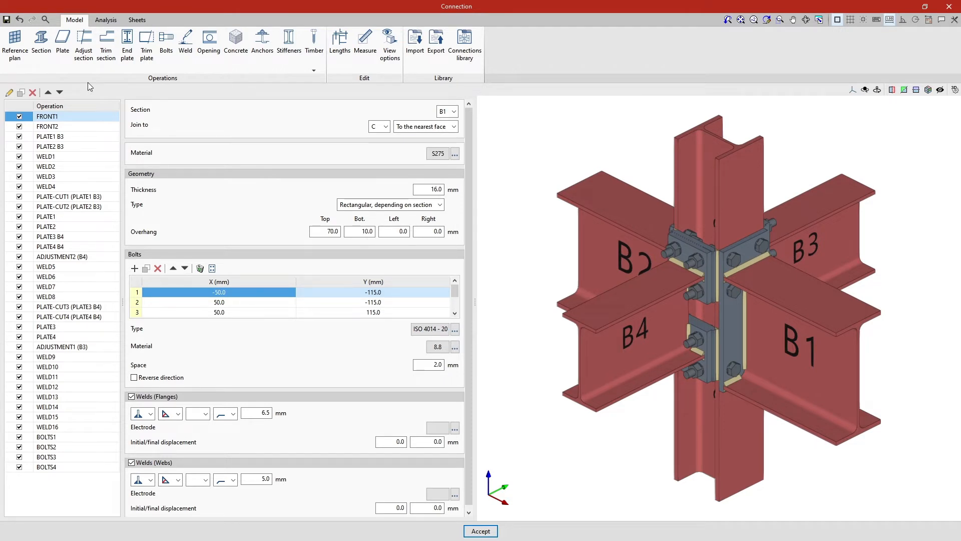
Open the connection's Loads dialog from the Analysis features, with column C as bearing
click(113, 22)
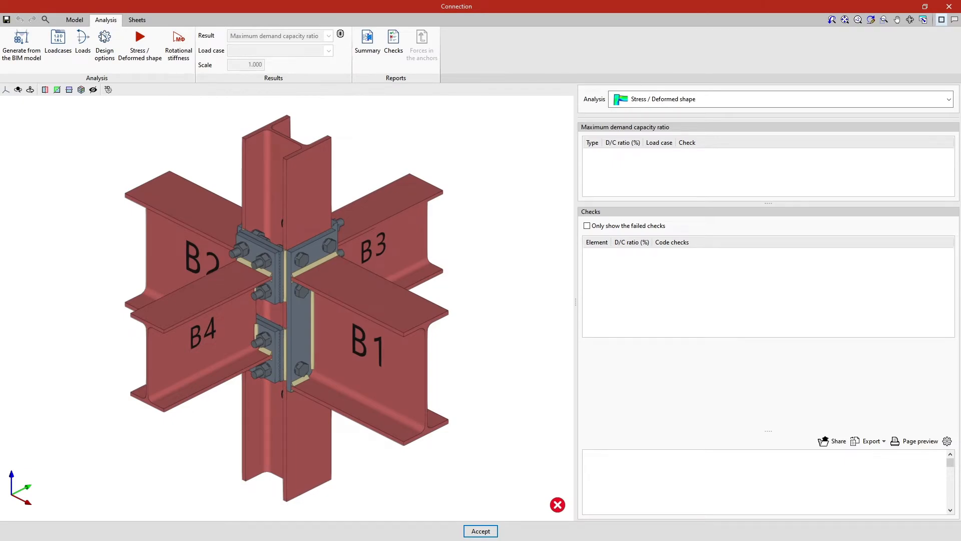
click(81, 58)
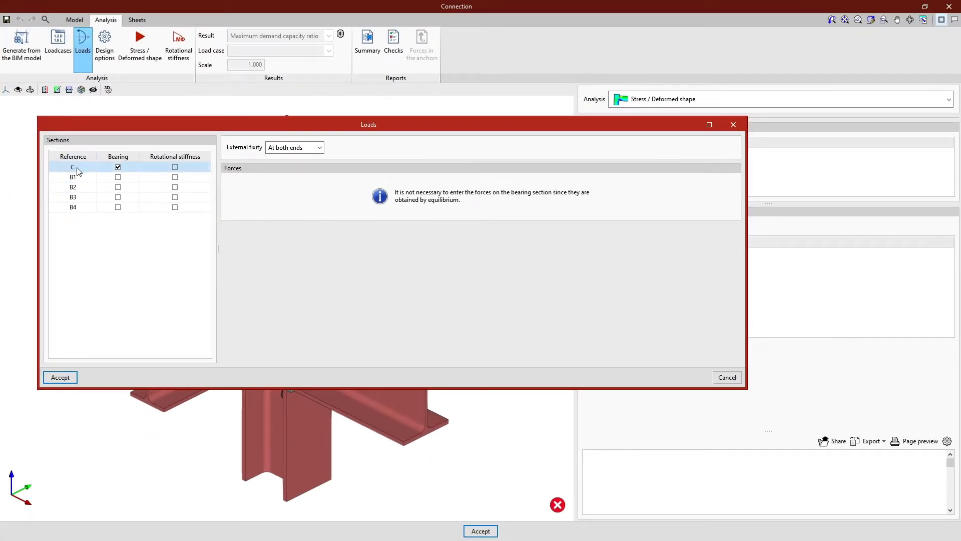
click(80, 178)
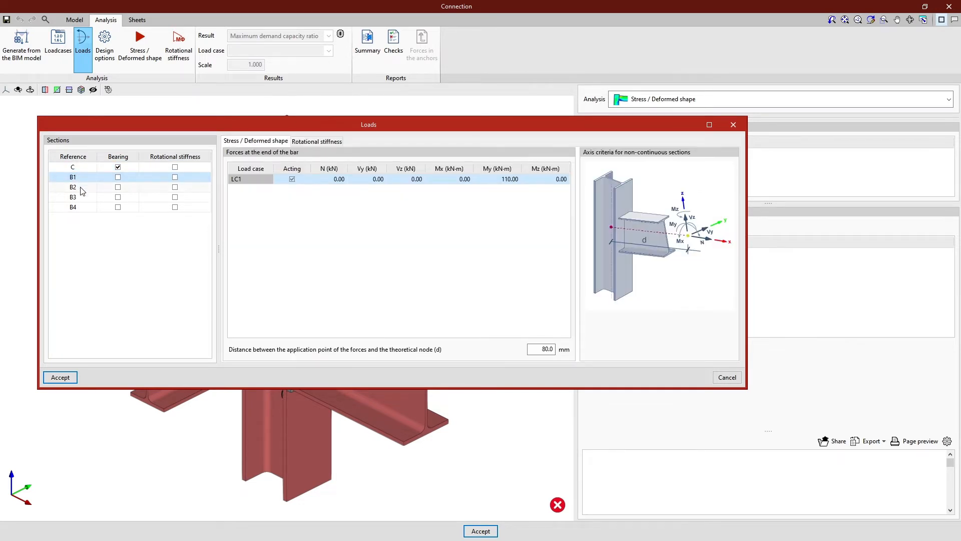
click(83, 190)
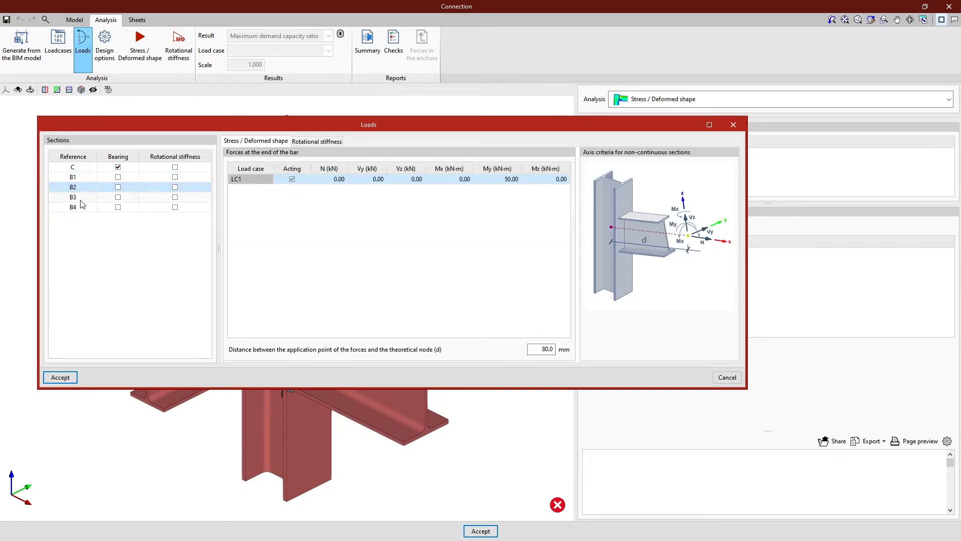
click(82, 201)
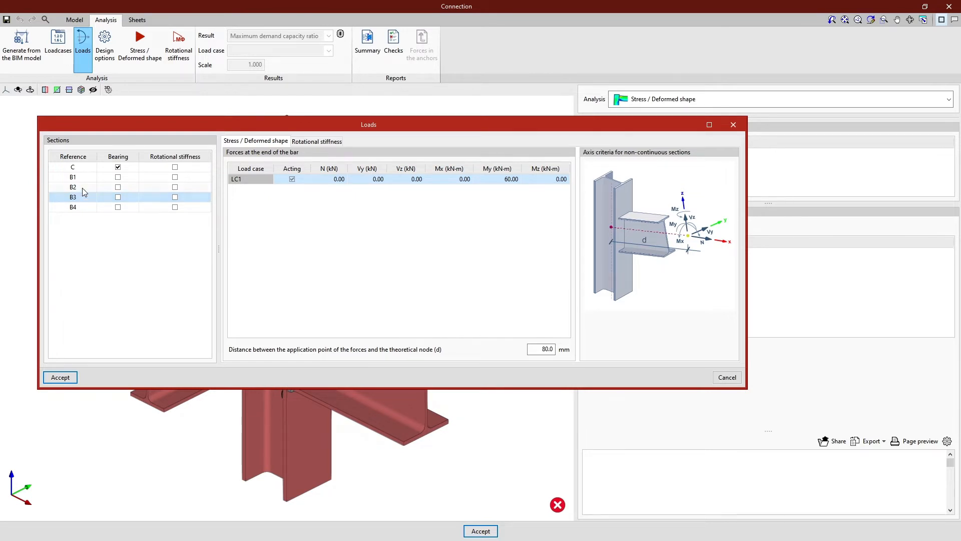
click(88, 170)
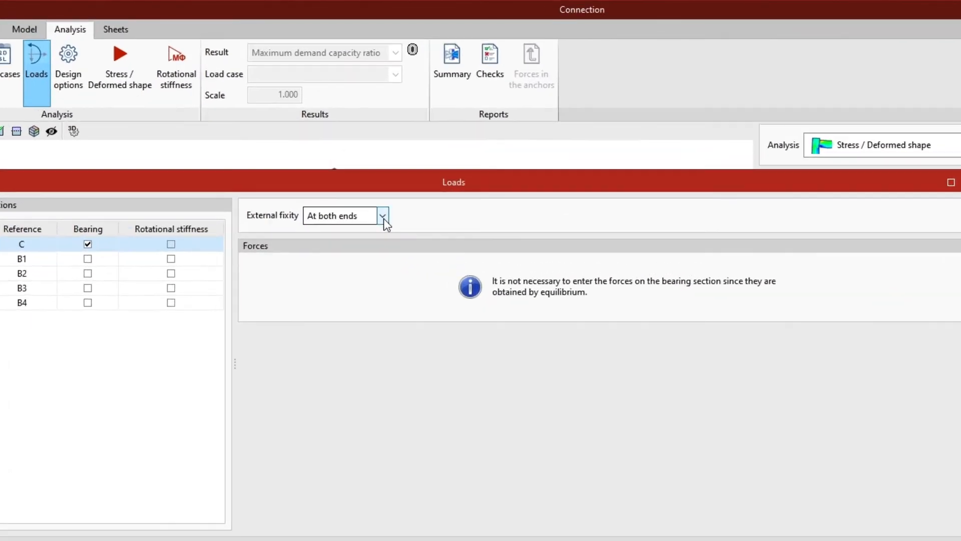
click(320, 148)
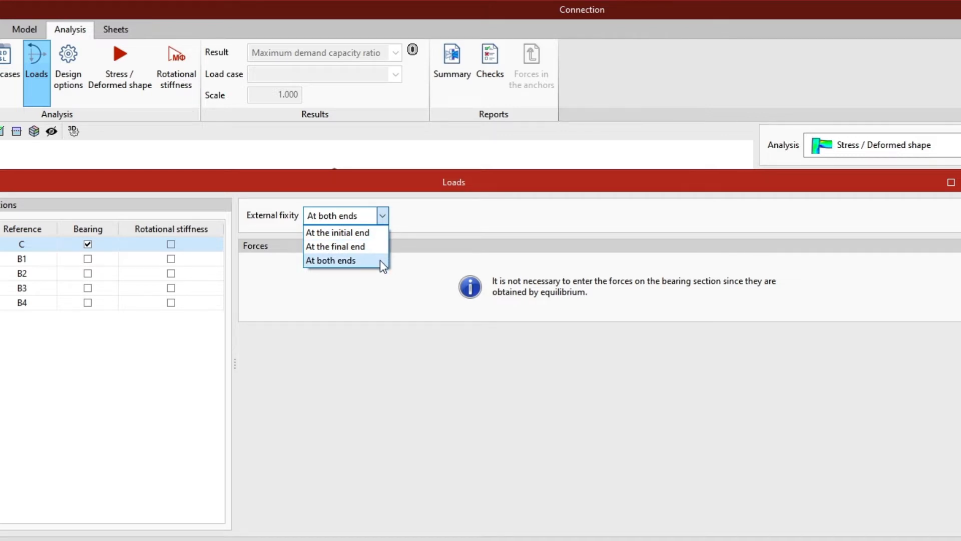
click(380, 259)
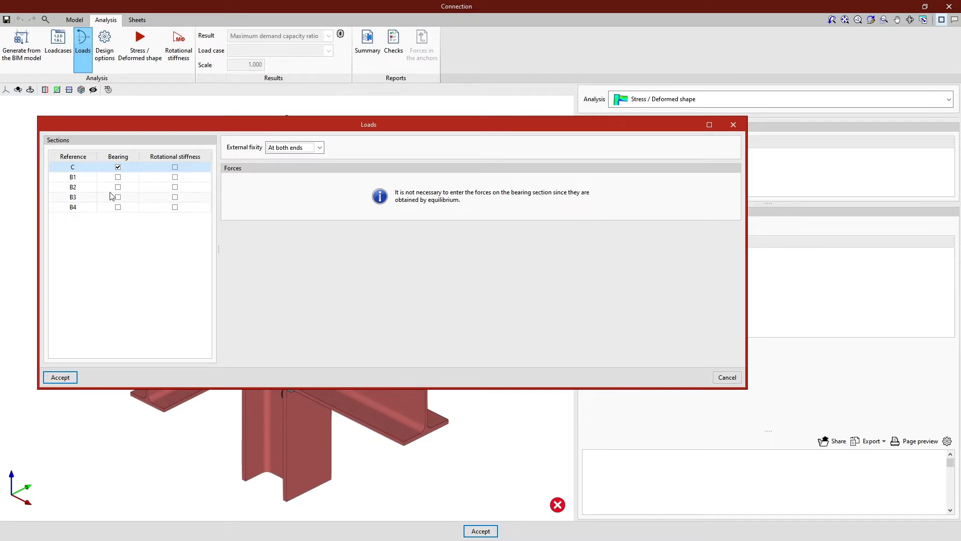
Review beam B1's LC1 end-of-bar forces N, Vy, Vz, Mx, My (110.00 kN·m) and Mz
click(84, 180)
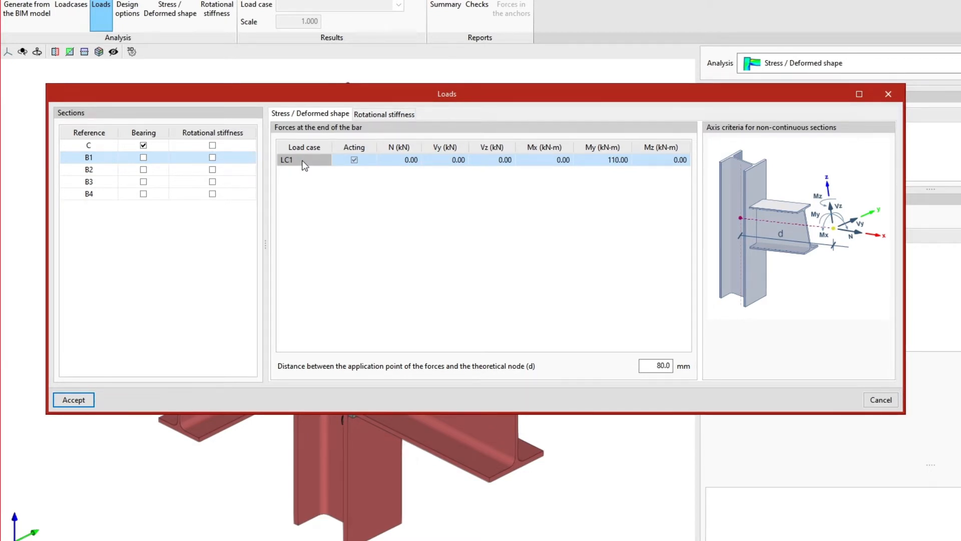
click(390, 160)
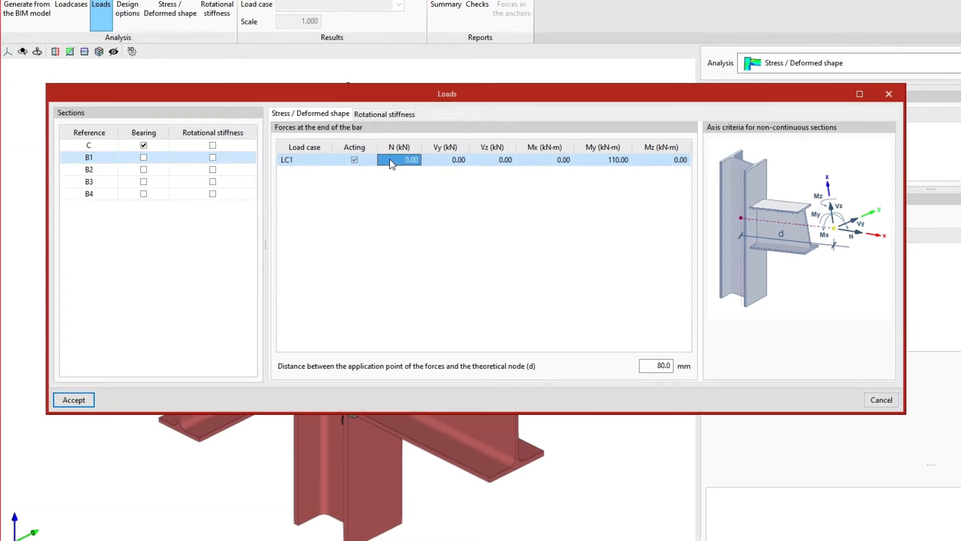
click(446, 160)
click(485, 165)
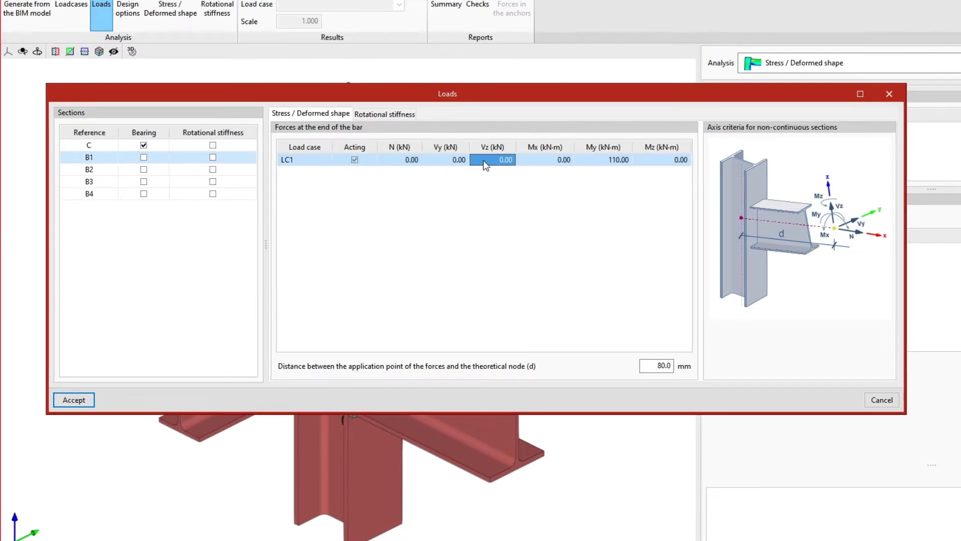
click(530, 162)
click(607, 160)
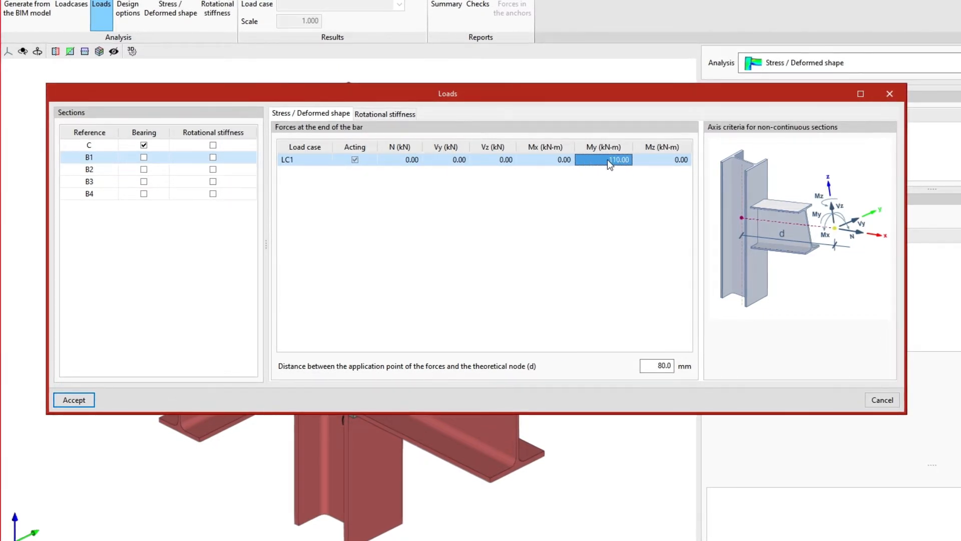
click(650, 161)
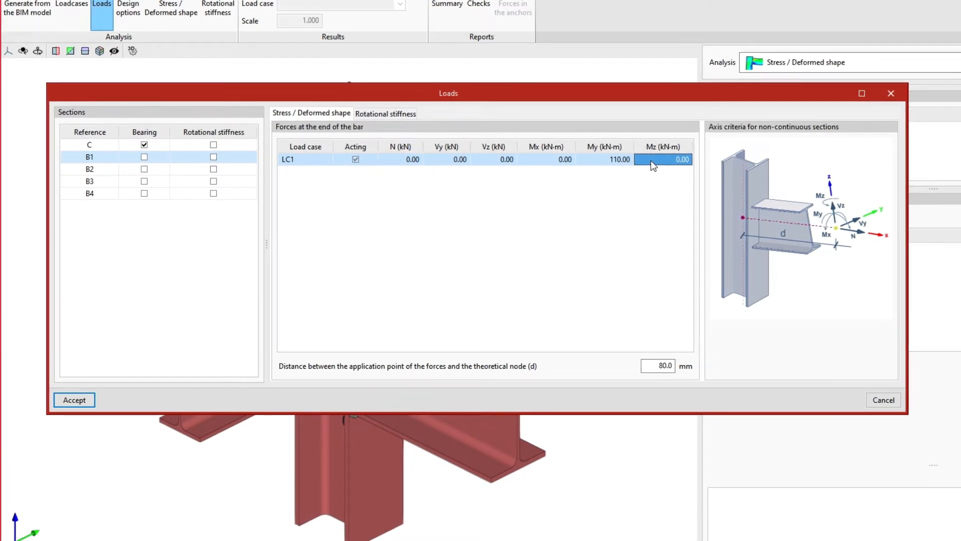
right_click(652, 161)
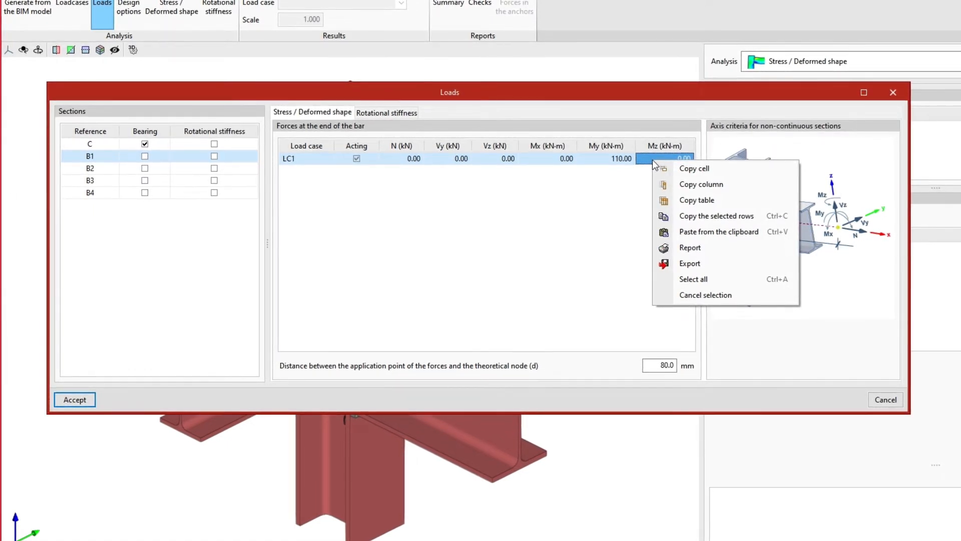
click(657, 158)
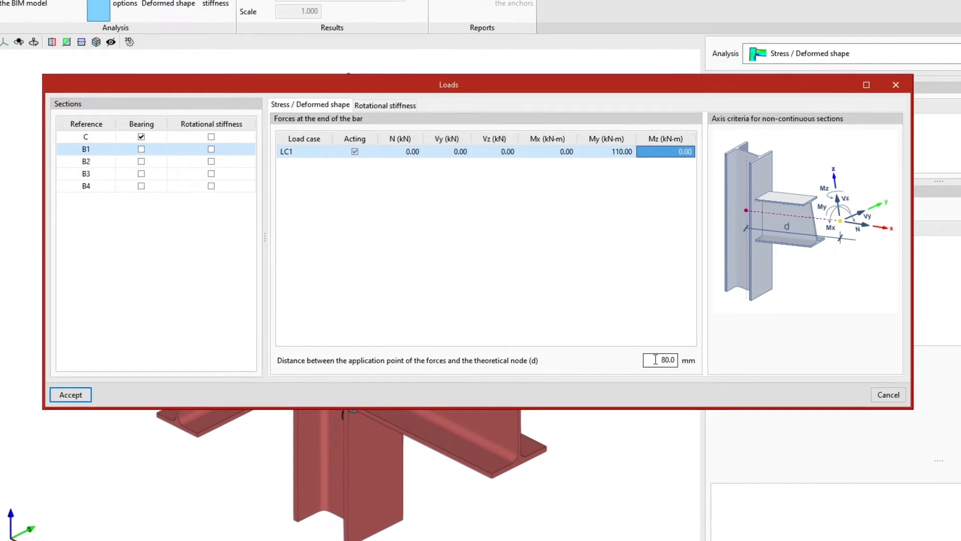
Set beam B1's force-application distance d from the theoretical node to 80.0 mm
double_click(674, 360)
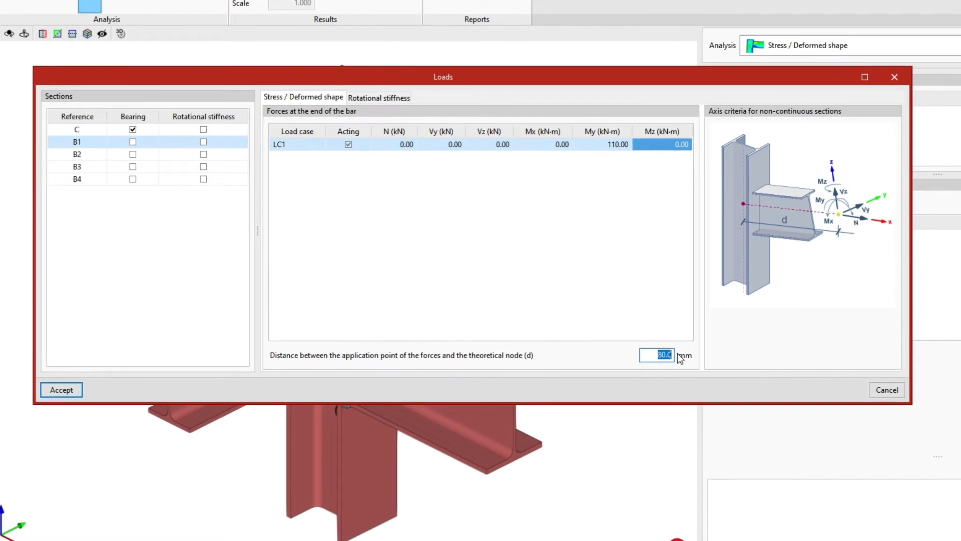
text(0)
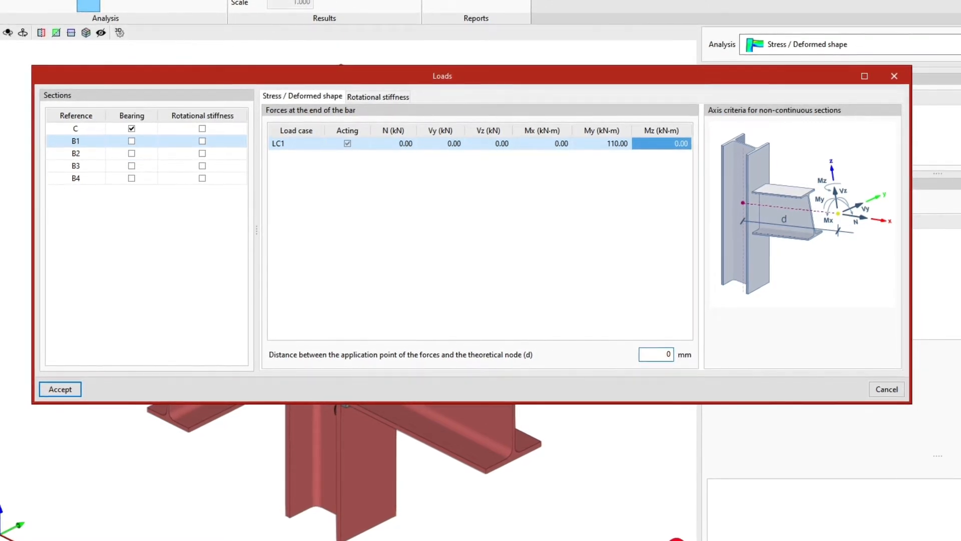
key(Tab)
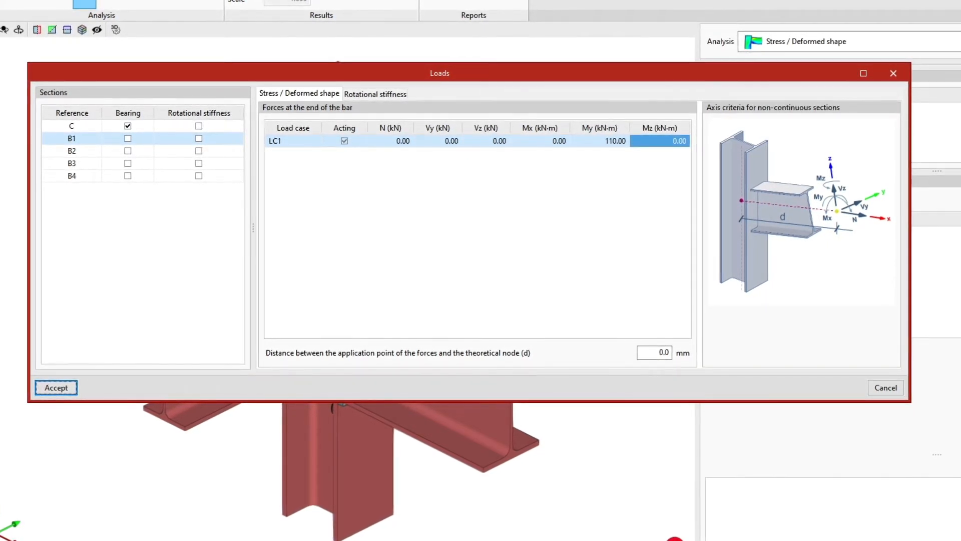
double_click(666, 353)
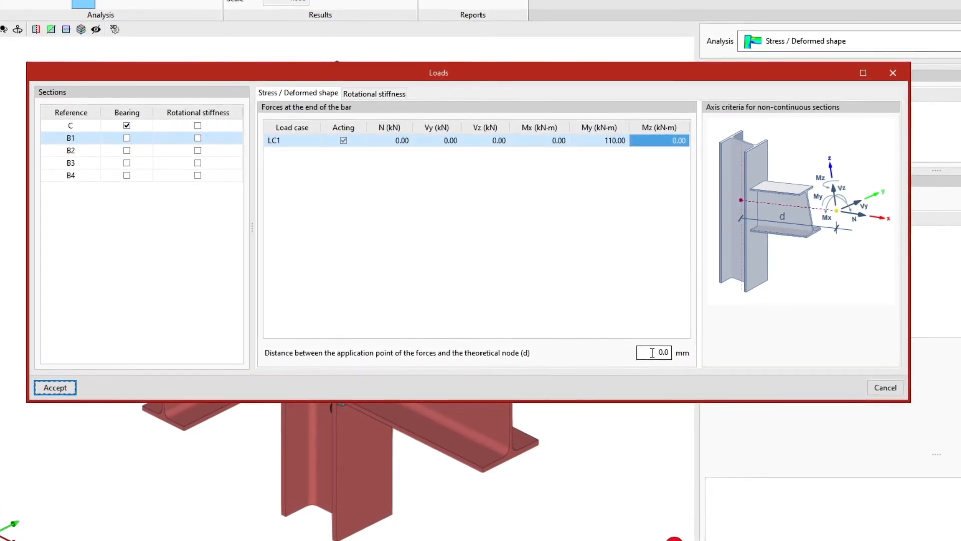
text(80.0)
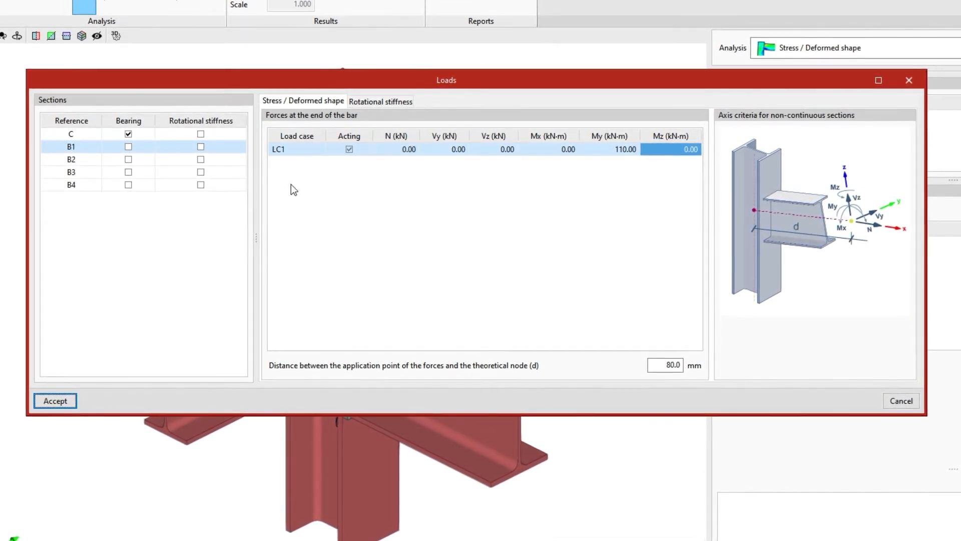
Enable rotational stiffness for beams B1 and B3 and add a load case named LC-2
click(201, 147)
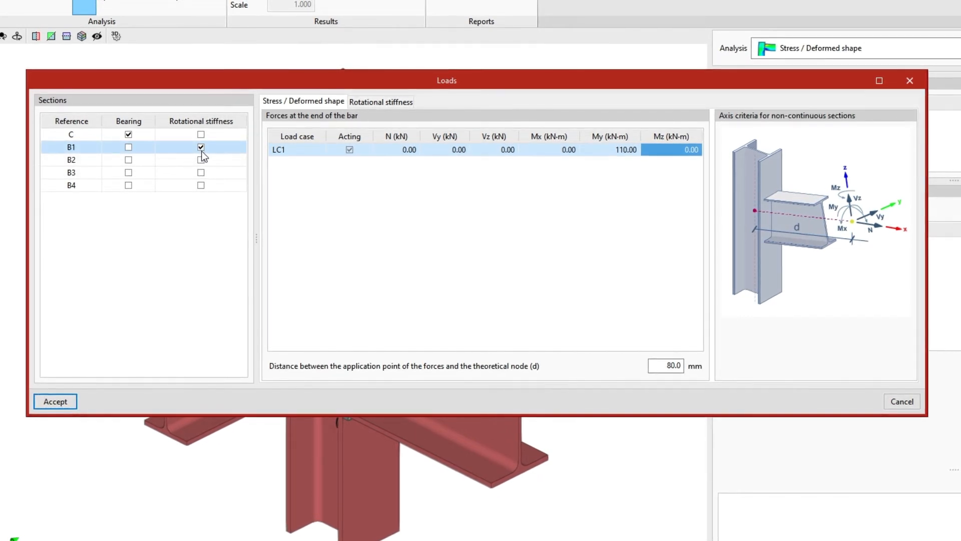
click(200, 173)
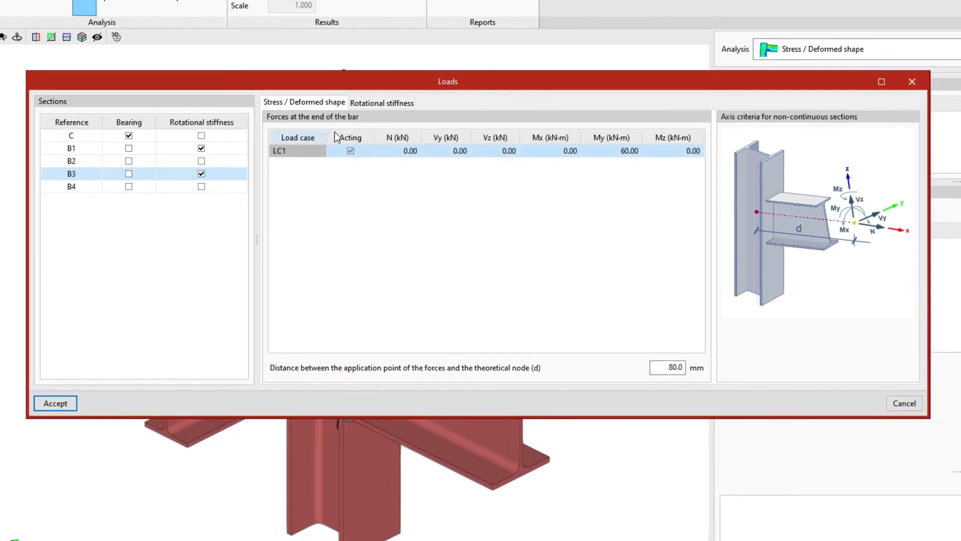
click(380, 104)
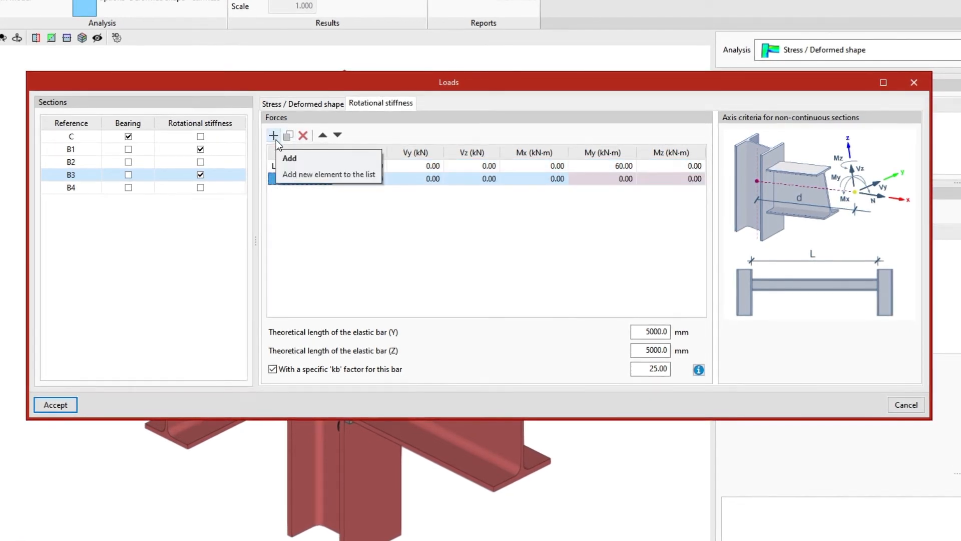
click(284, 178)
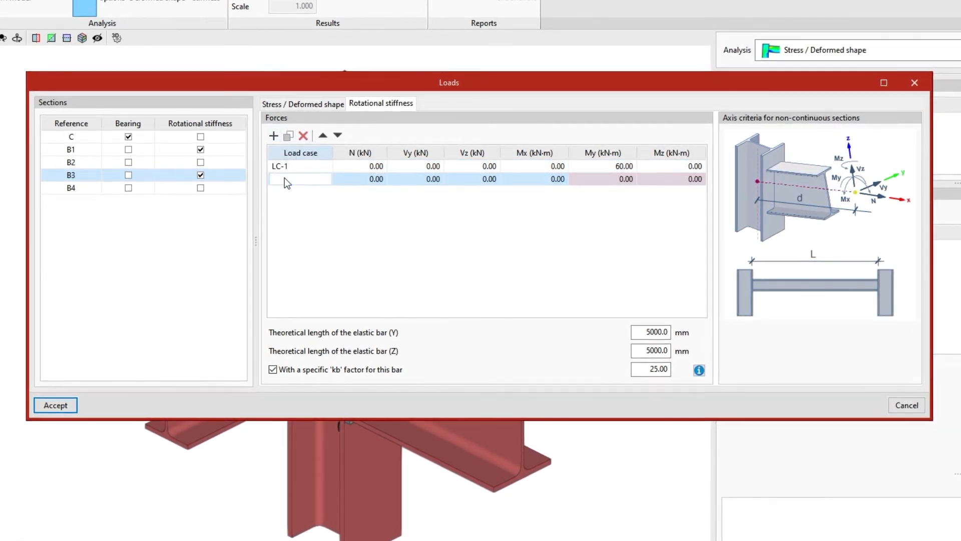
text(LC-2)
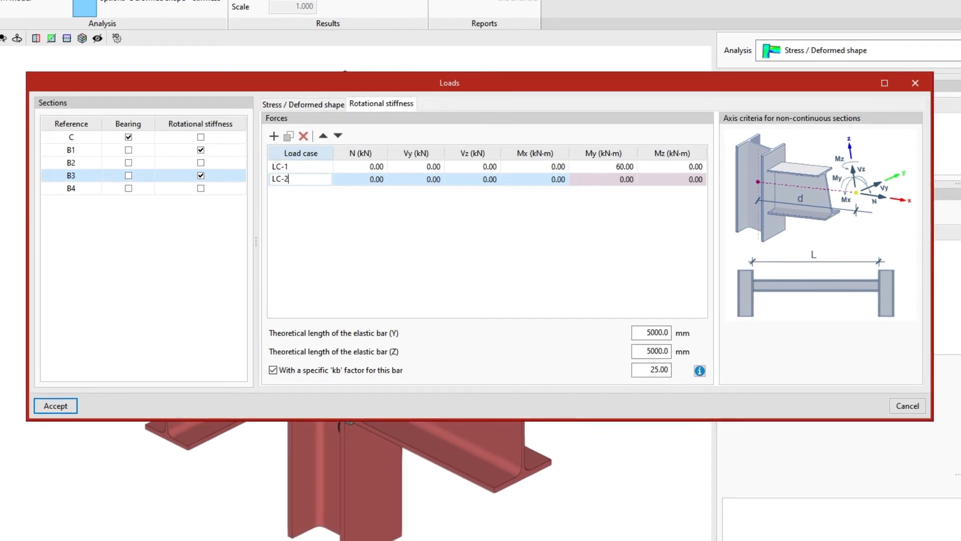
key(Tab)
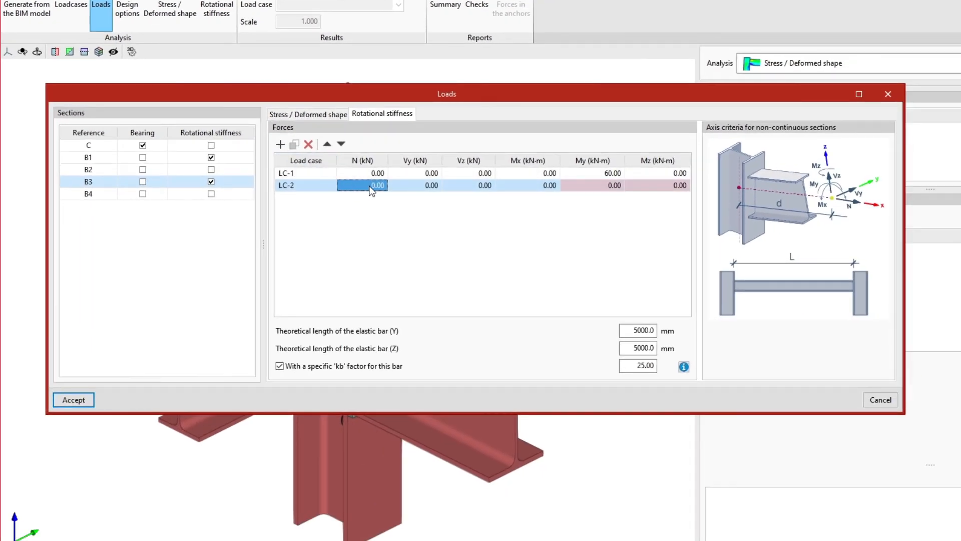
Enter a bending moment My of 70 kN·m for rotational stiffness load case LC-2
click(403, 189)
click(464, 185)
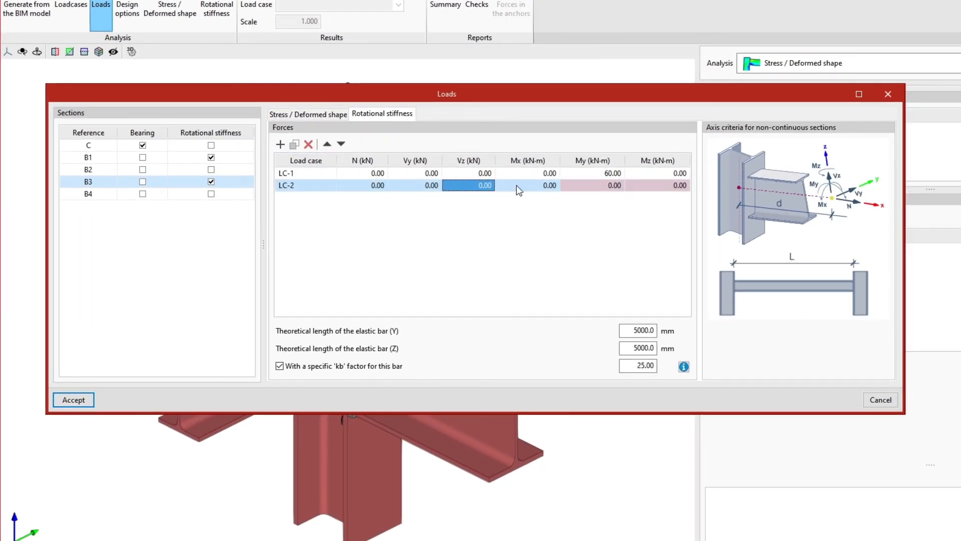
click(551, 186)
click(590, 190)
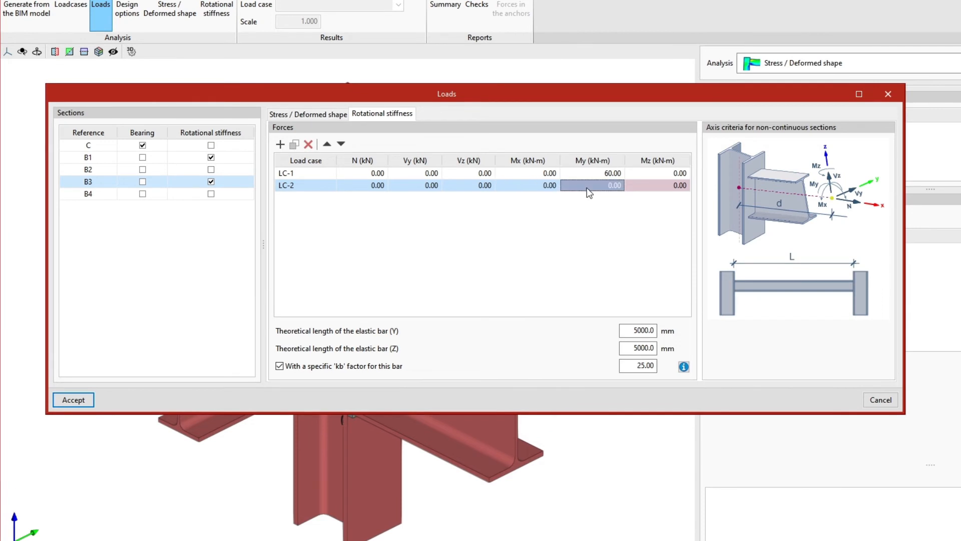
click(647, 188)
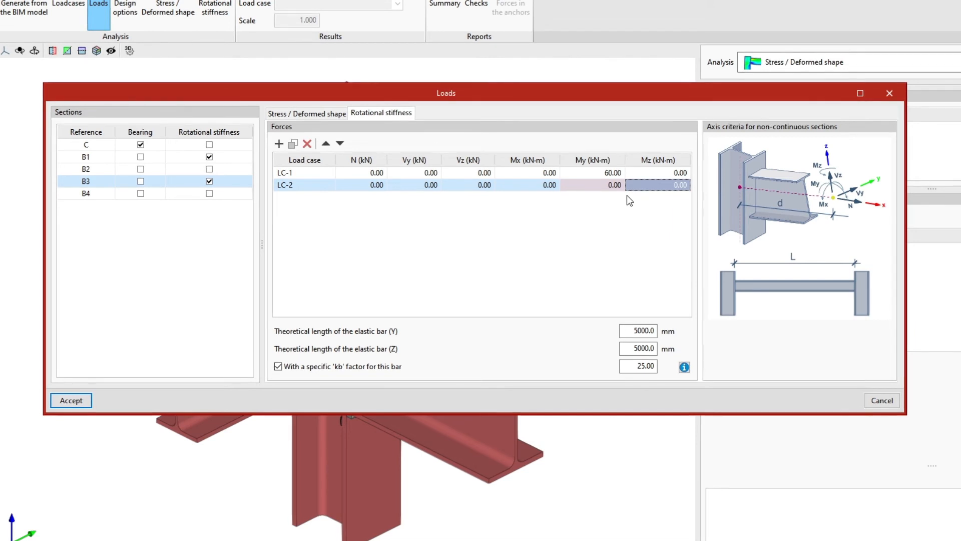
click(602, 191)
click(602, 190)
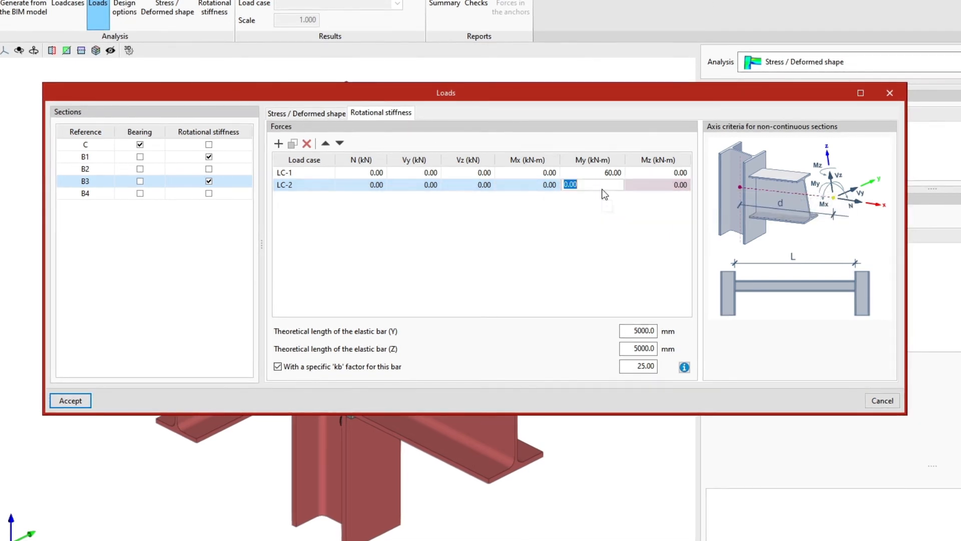
text(70)
key(Tab)
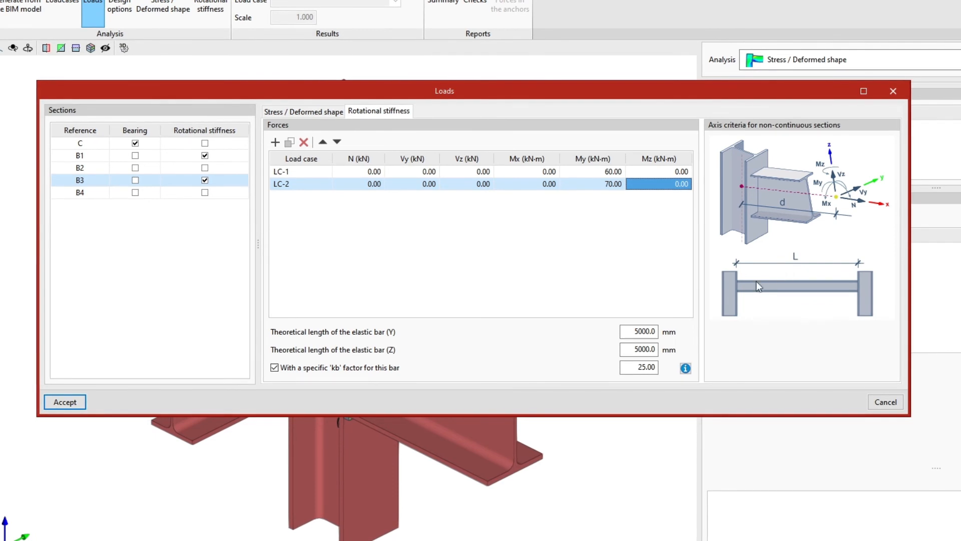
drag(634, 331, 663, 347)
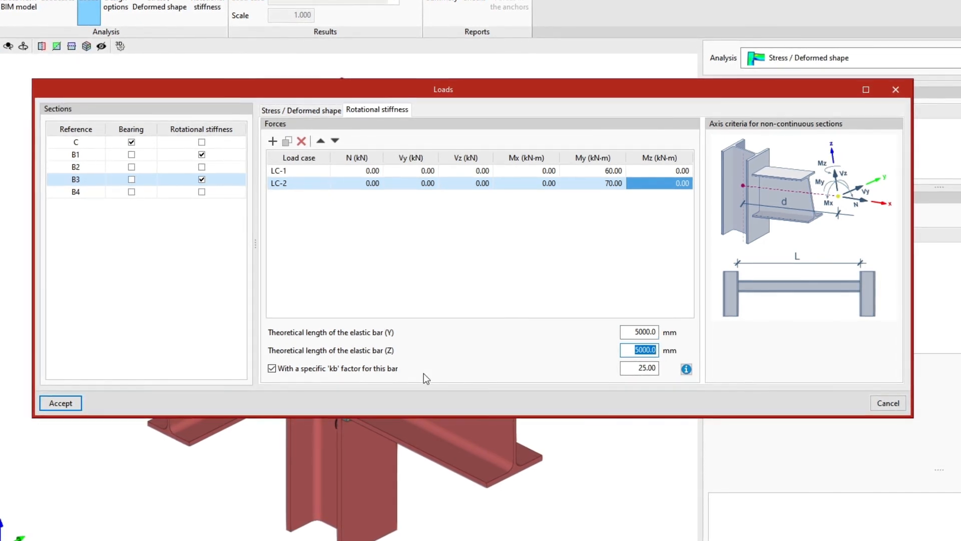
click(273, 368)
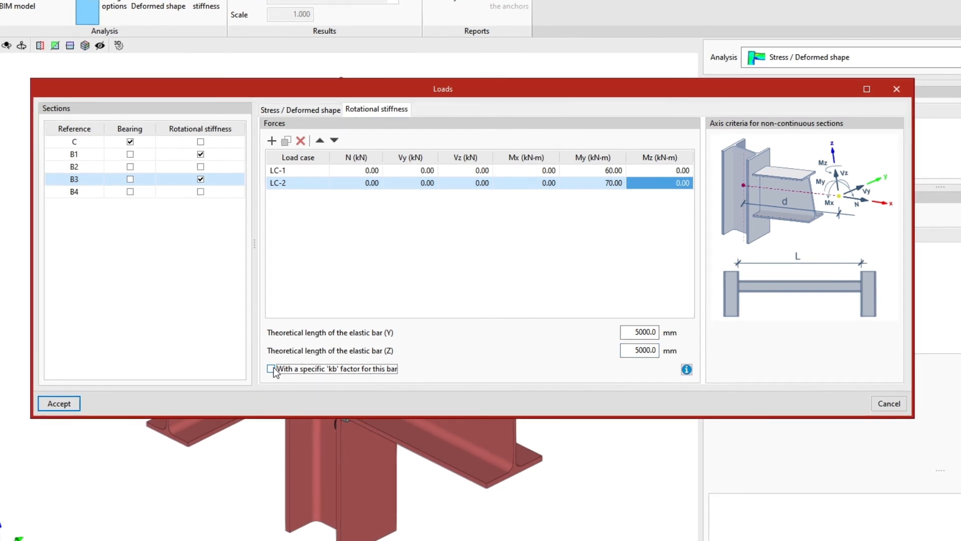
click(272, 368)
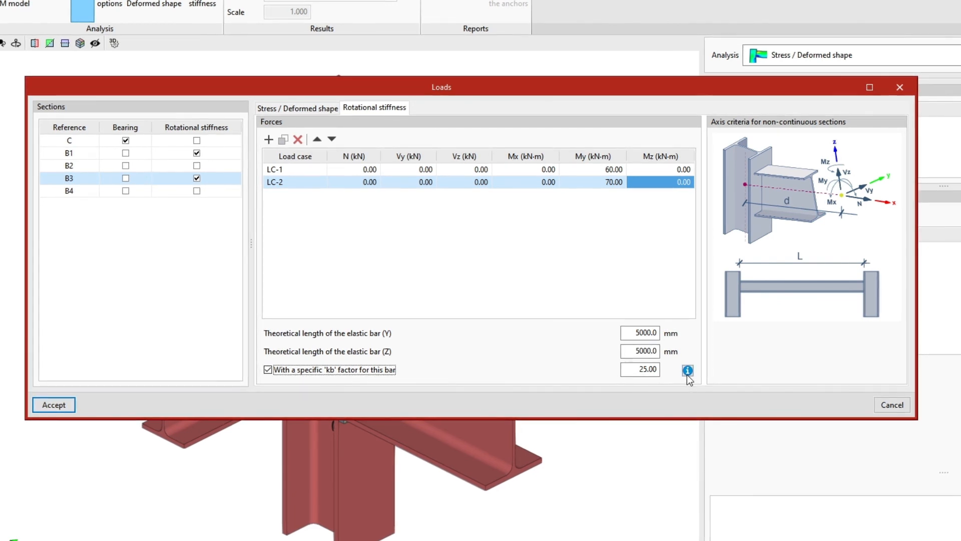
Check the kb factor classification explanation, then accept the connection loads
click(688, 370)
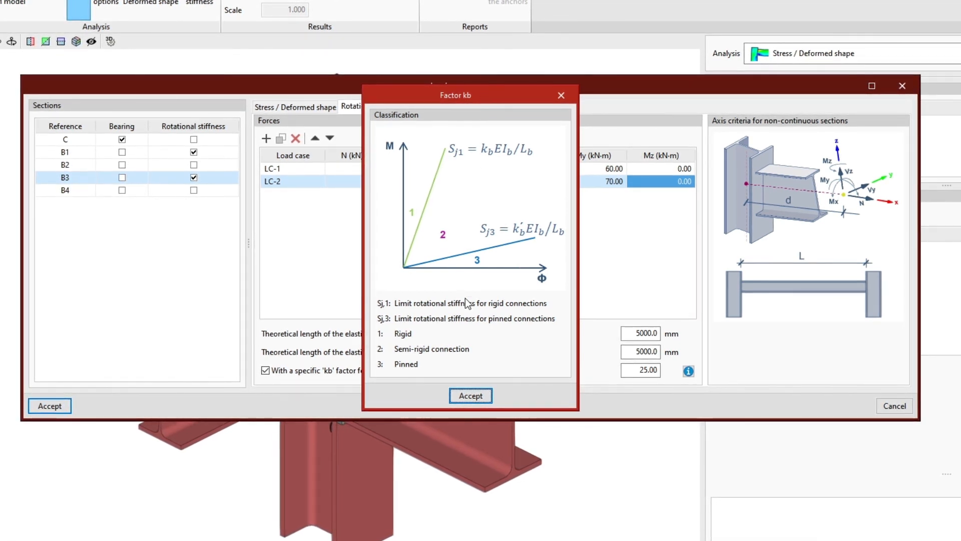
click(461, 396)
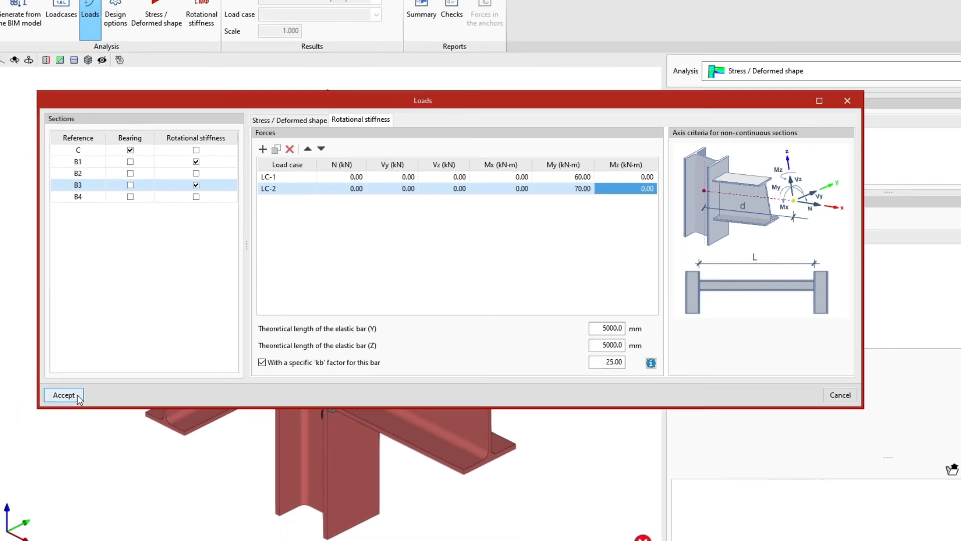
click(49, 405)
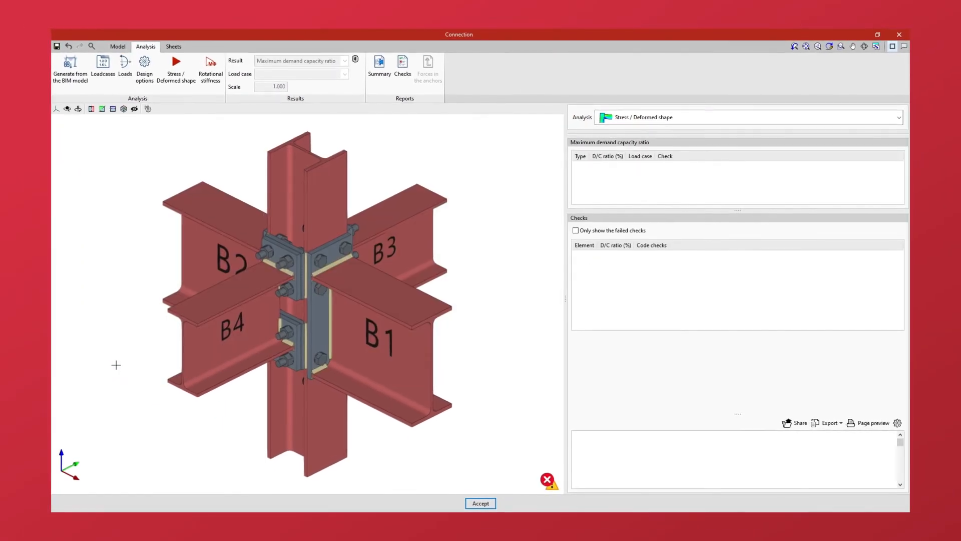